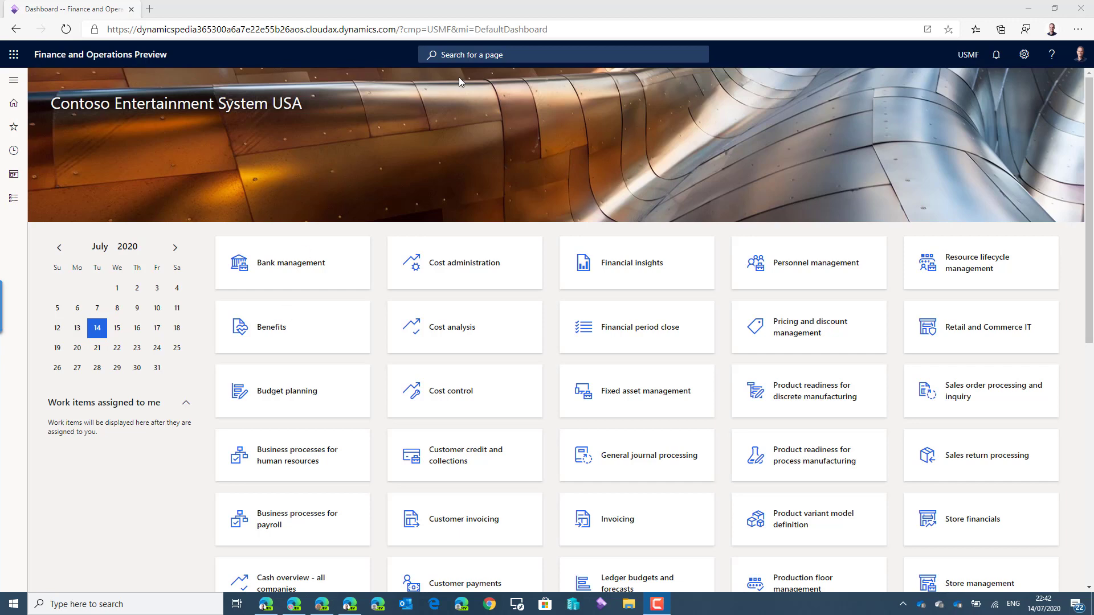
# Search 'emplo' to reach Employees, open the top worker, and select its home address row.
pyautogui.click(460, 56)
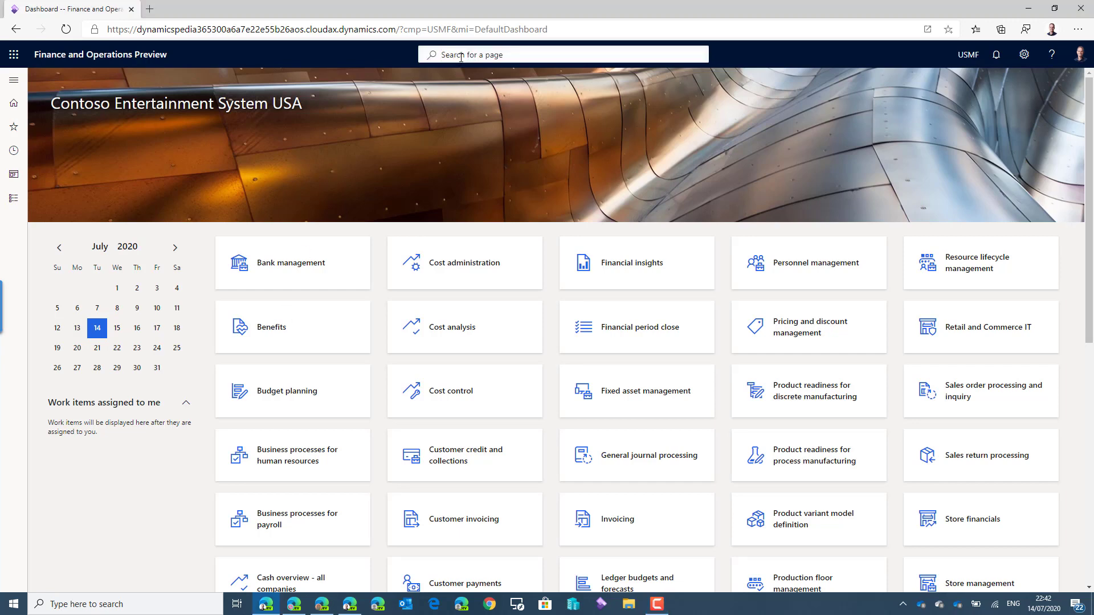
pyautogui.write('emplo')
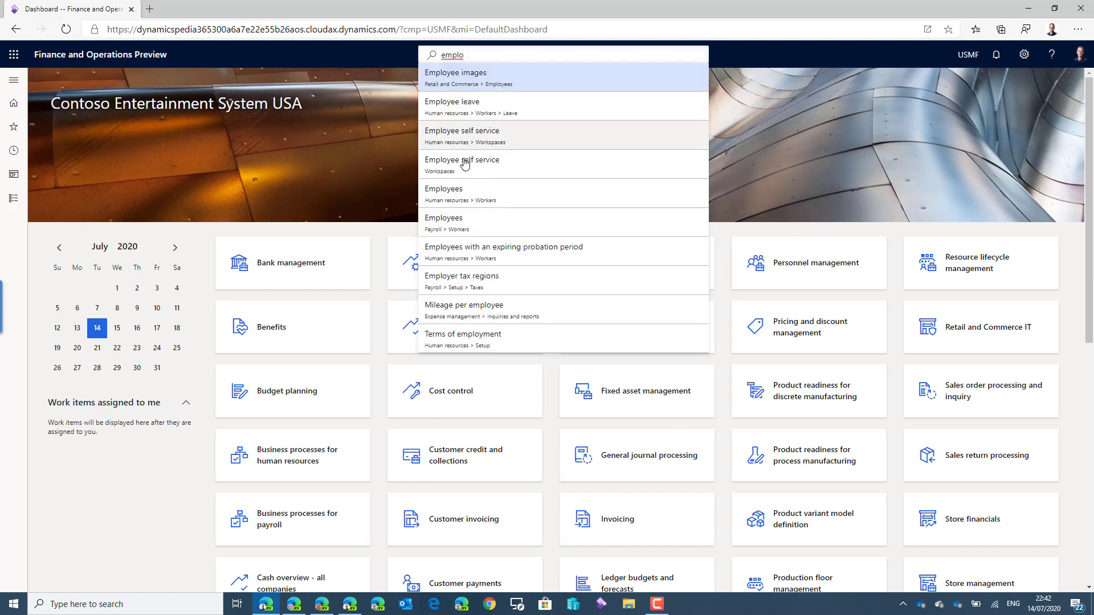
pyautogui.click(469, 191)
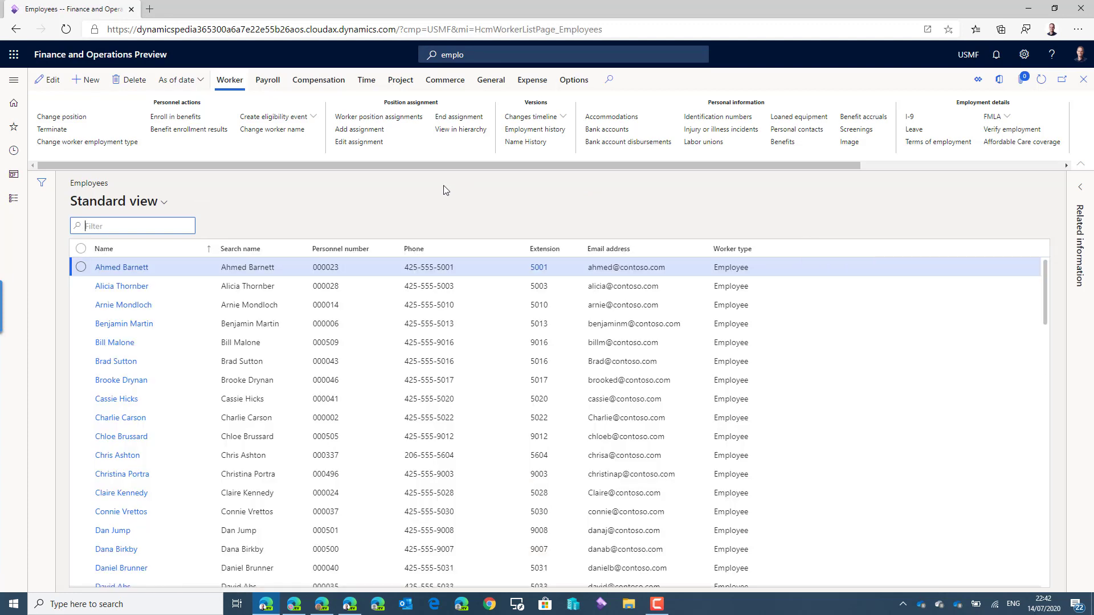
pyautogui.click(147, 268)
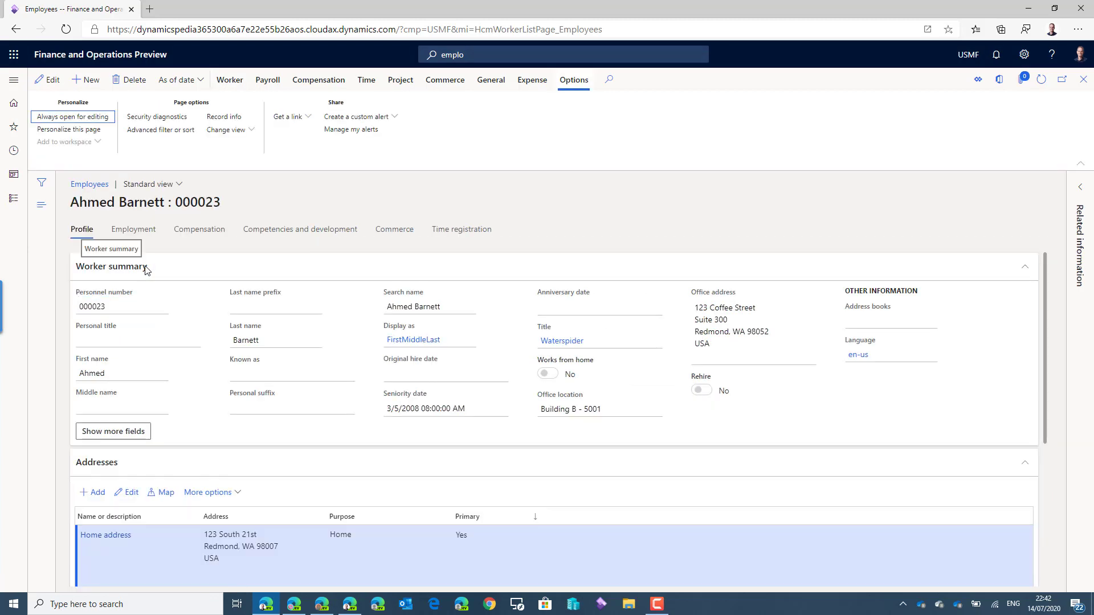
pyautogui.scroll(-2, 186, 287)
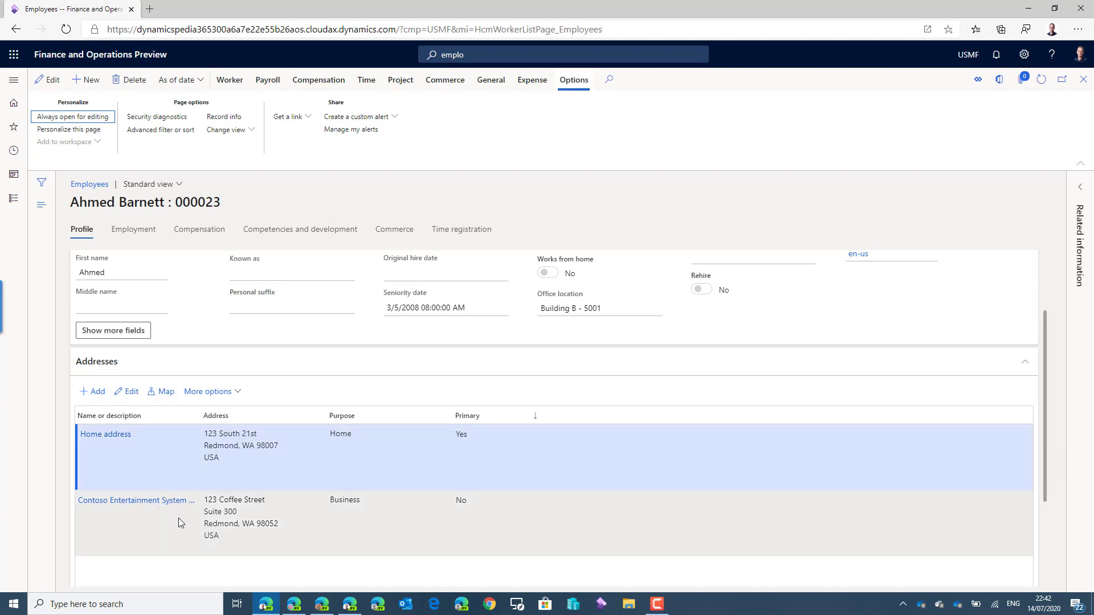
pyautogui.click(186, 473)
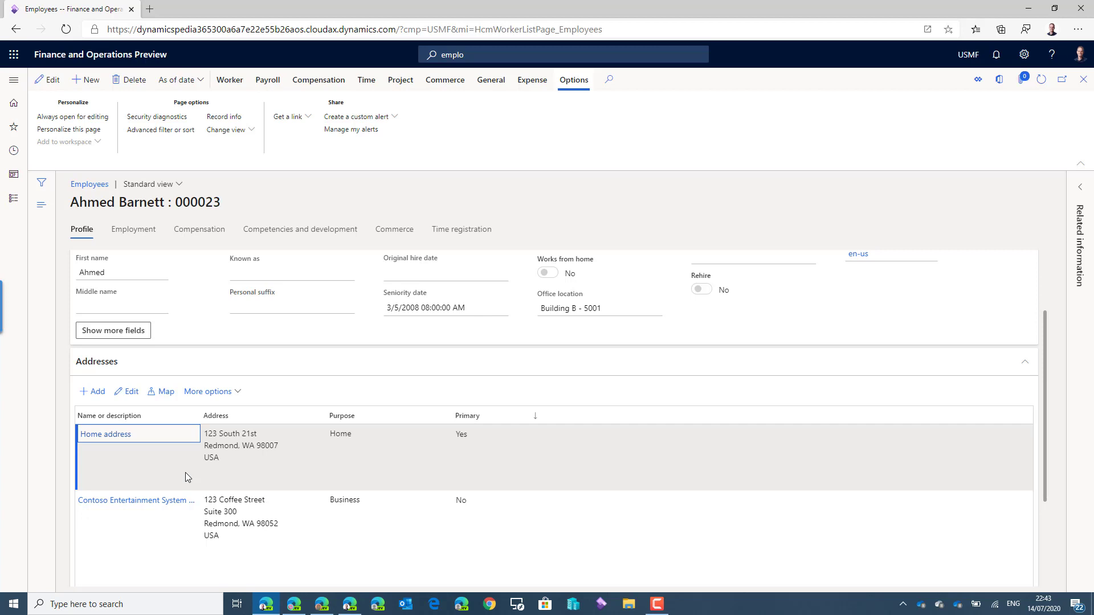
pyautogui.click(132, 392)
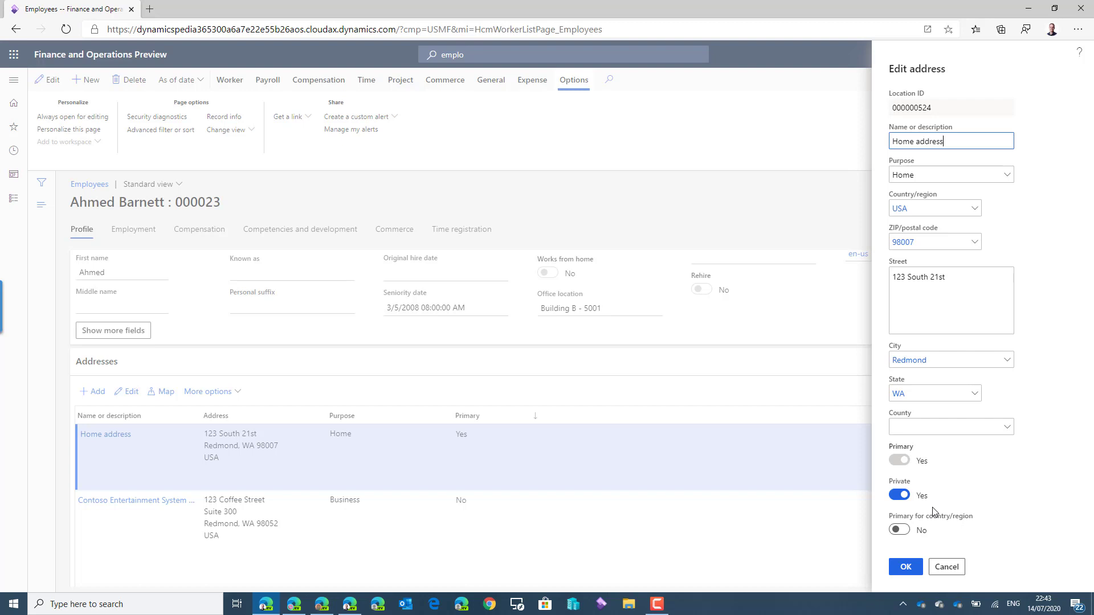
pyautogui.click(945, 567)
pyautogui.click(374, 509)
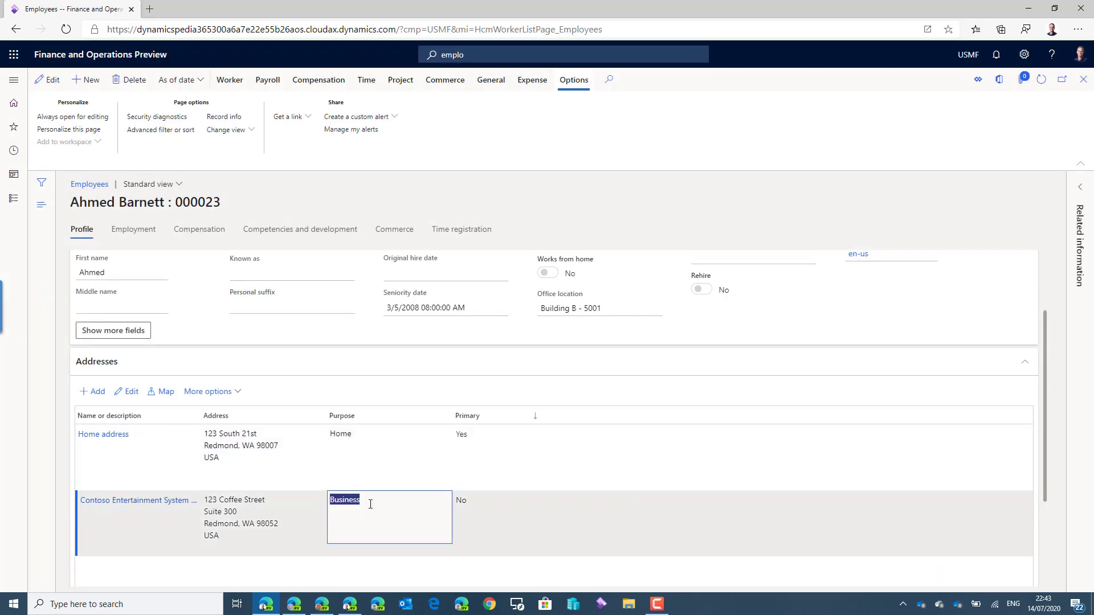
pyautogui.click(126, 391)
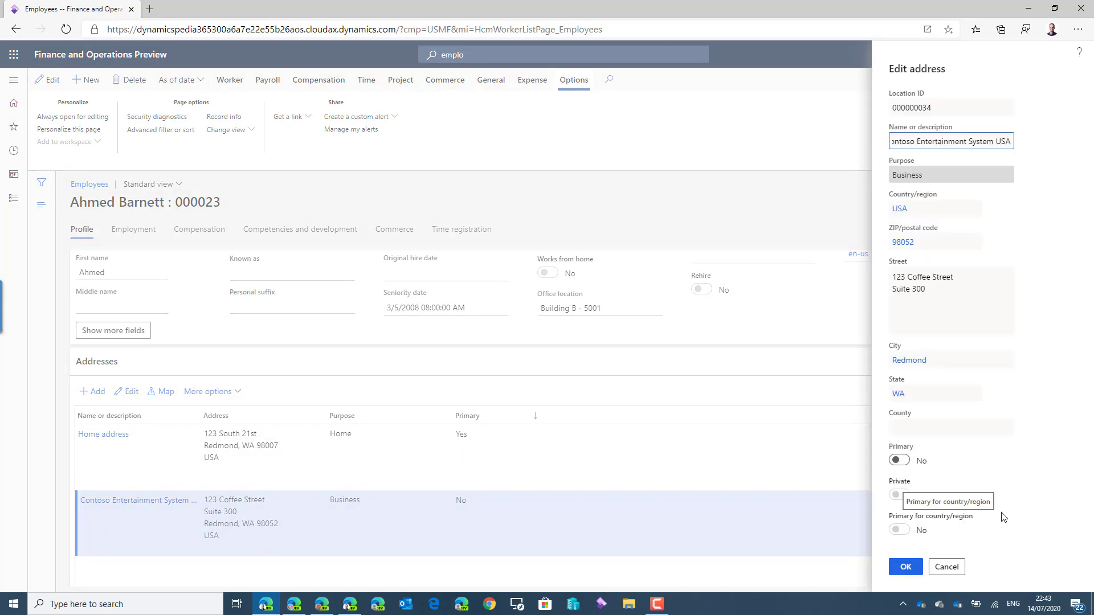
pyautogui.click(946, 567)
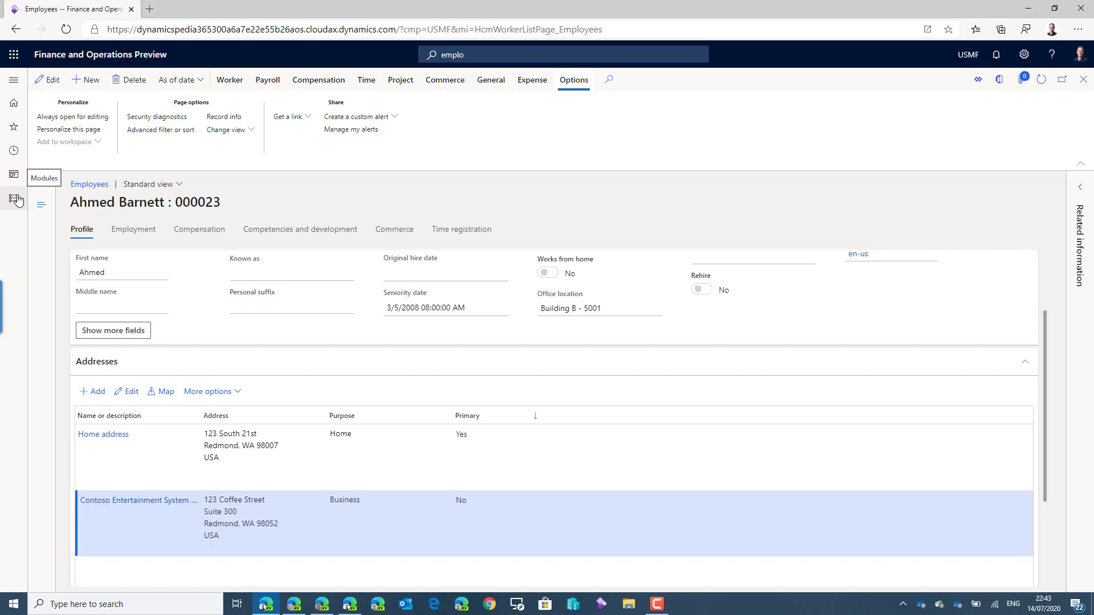
# In Global address book parameters' private location security, move Recruiter out of the selected roles.
pyautogui.click(16, 199)
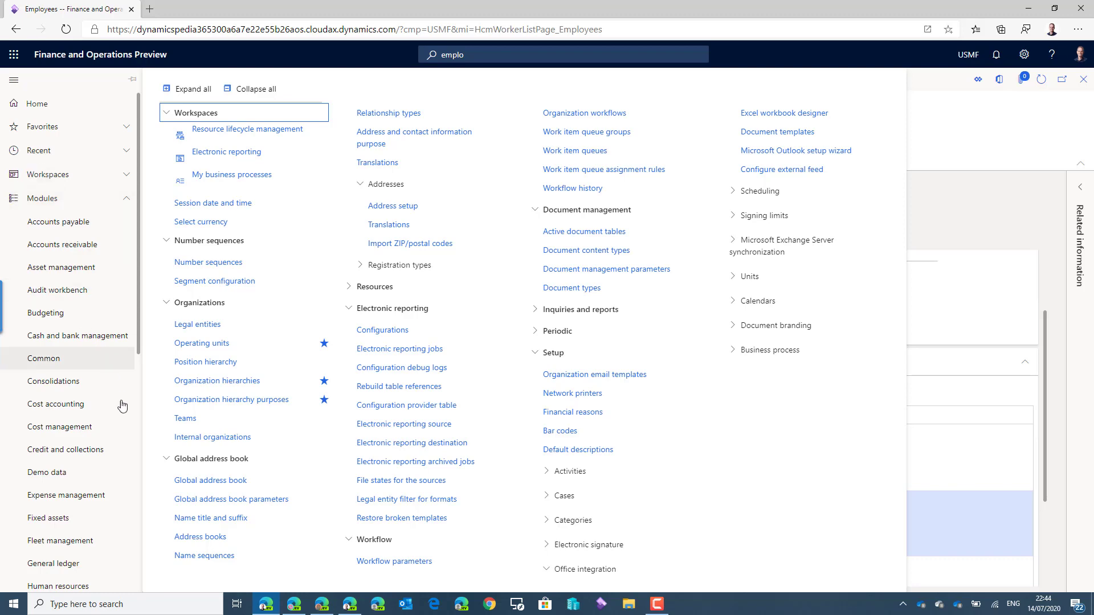
pyautogui.click(220, 500)
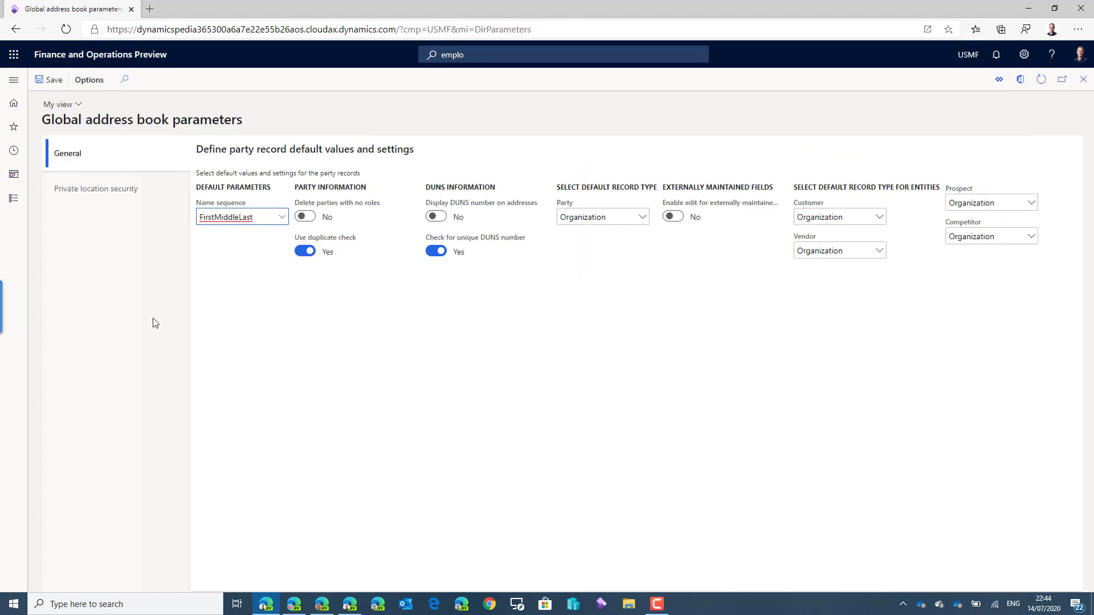
pyautogui.click(100, 197)
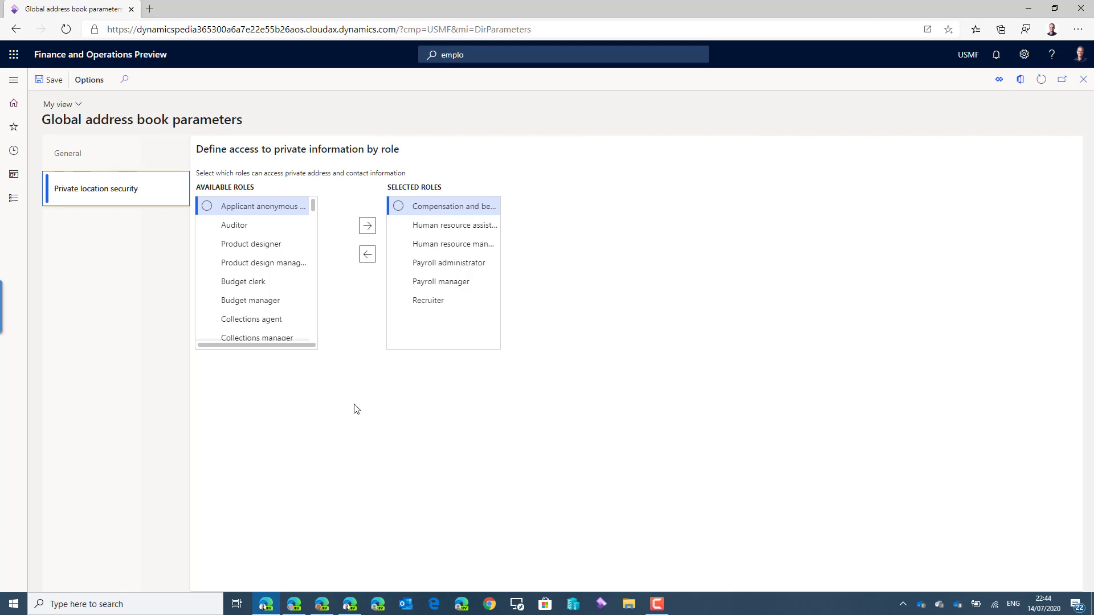
pyautogui.click(416, 300)
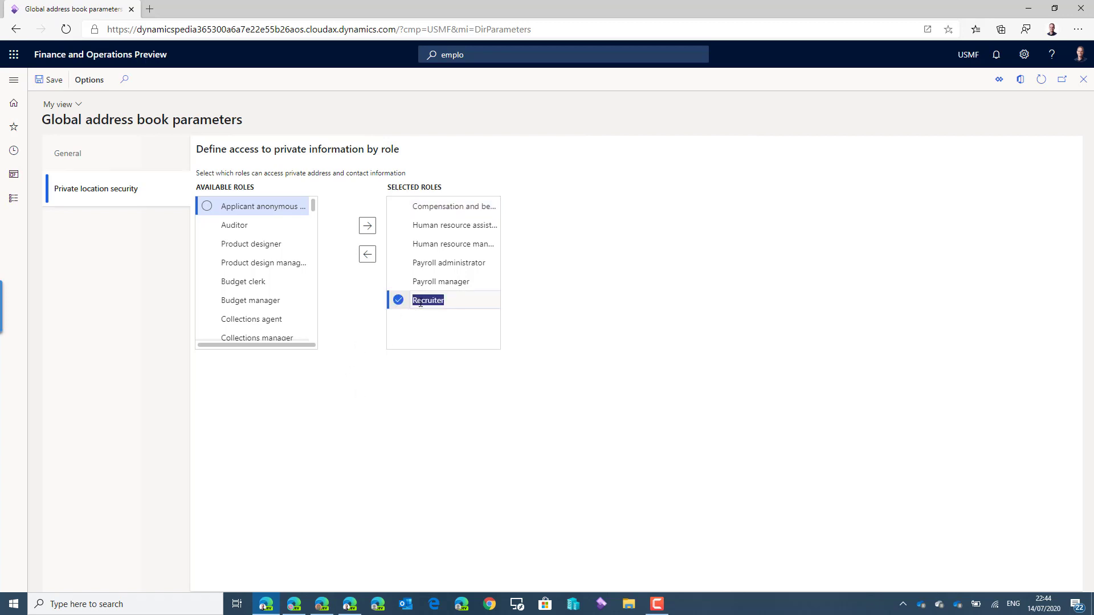
pyautogui.click(367, 256)
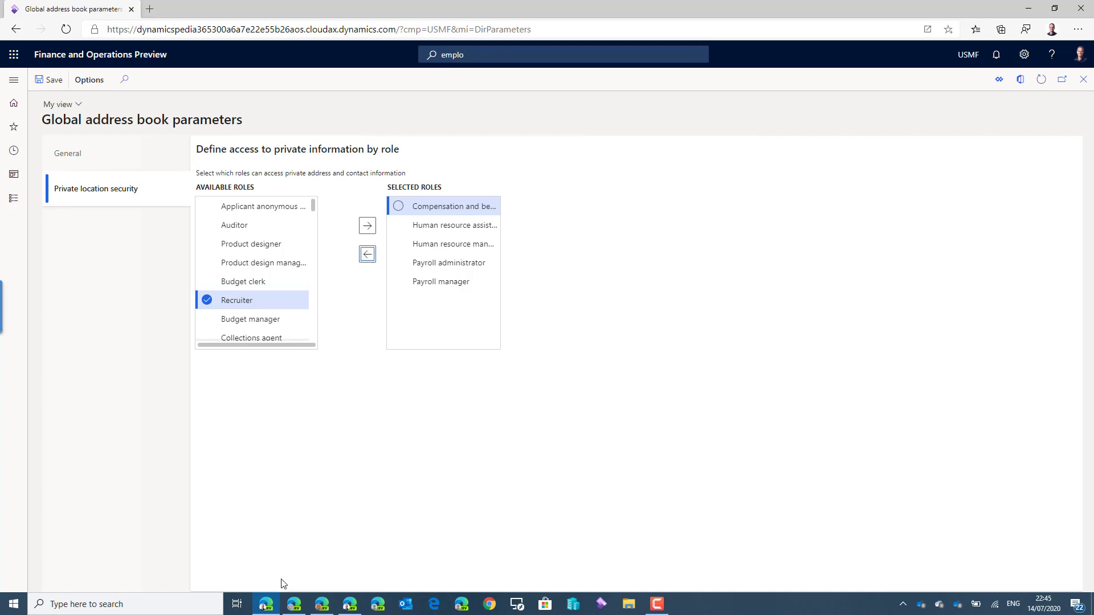
# In the other user's session, open the top worker from Human resources > Employees.
pyautogui.click(294, 606)
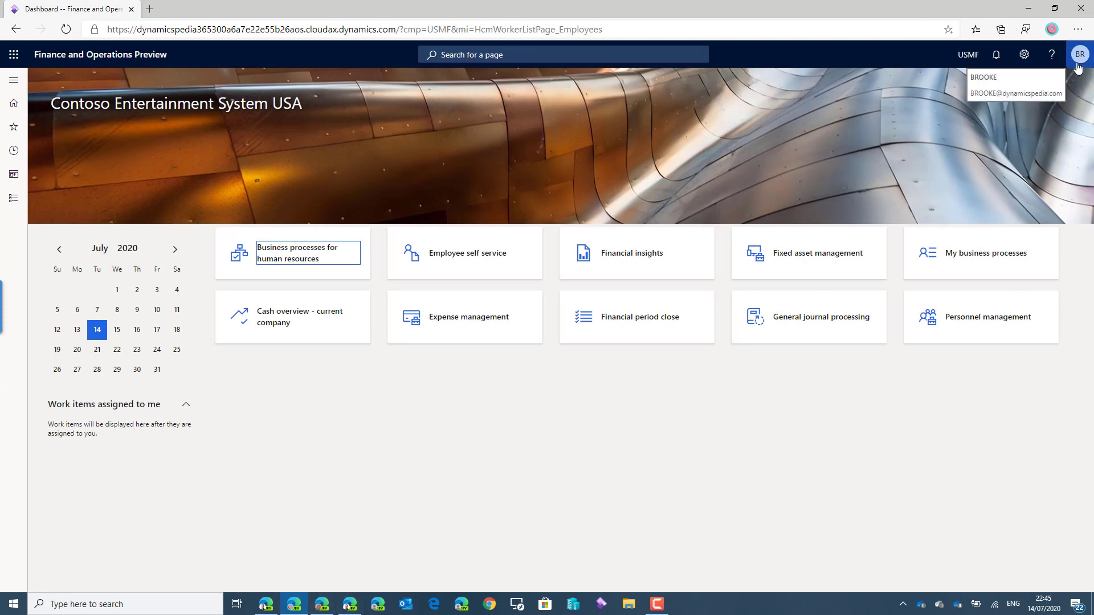
pyautogui.click(14, 207)
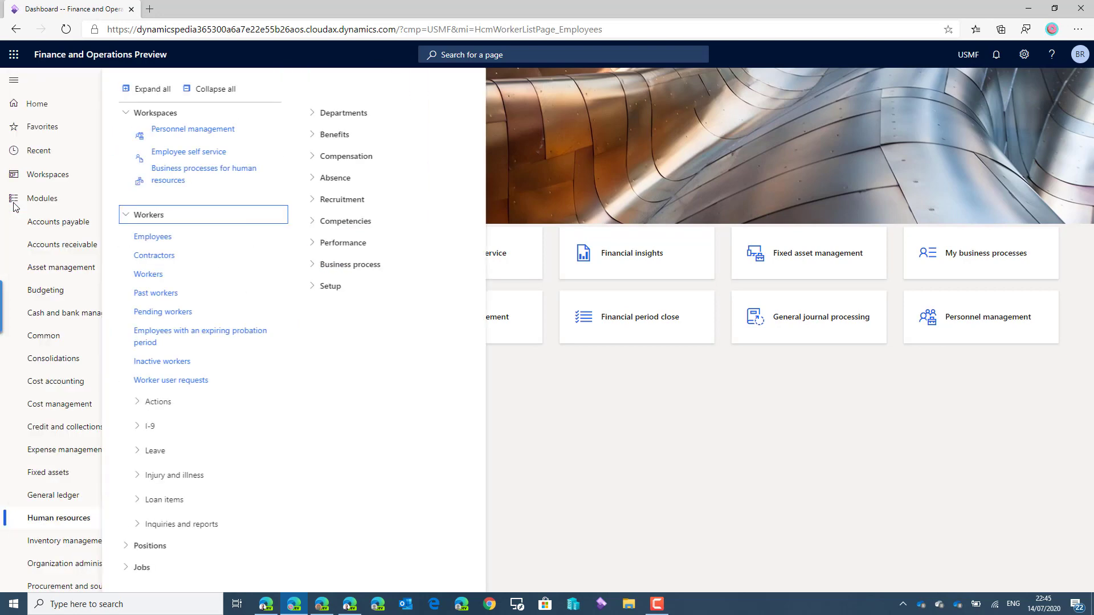
pyautogui.click(196, 241)
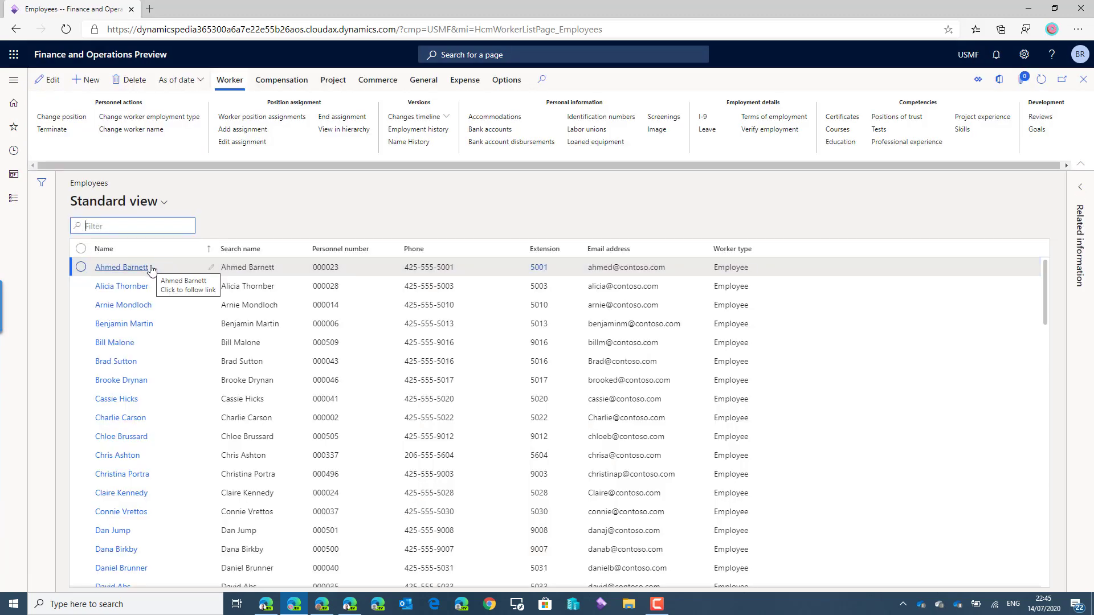
pyautogui.click(150, 270)
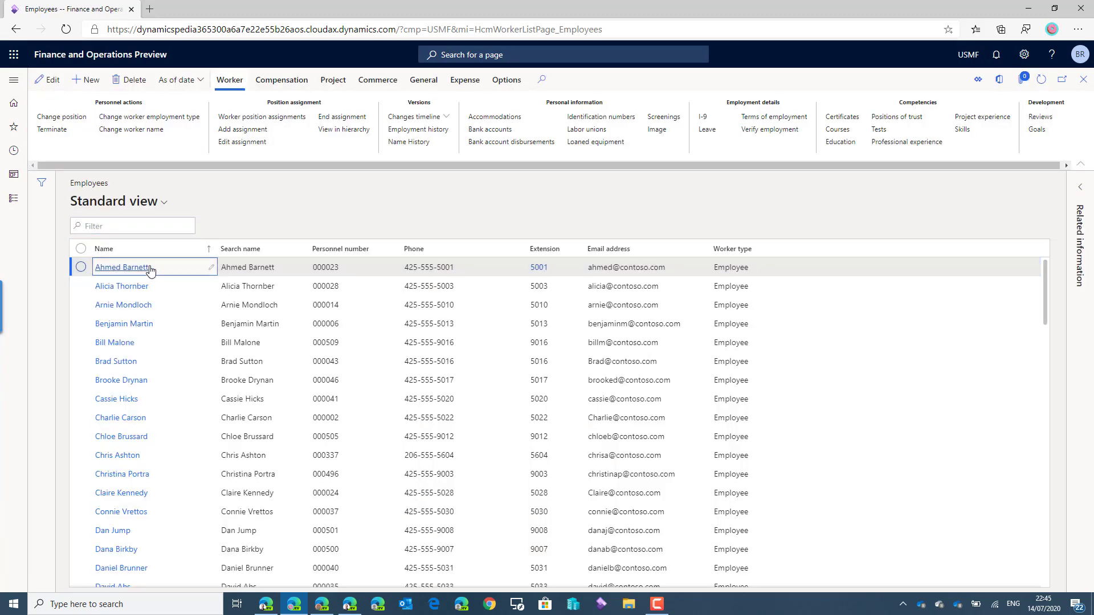
pyautogui.click(143, 268)
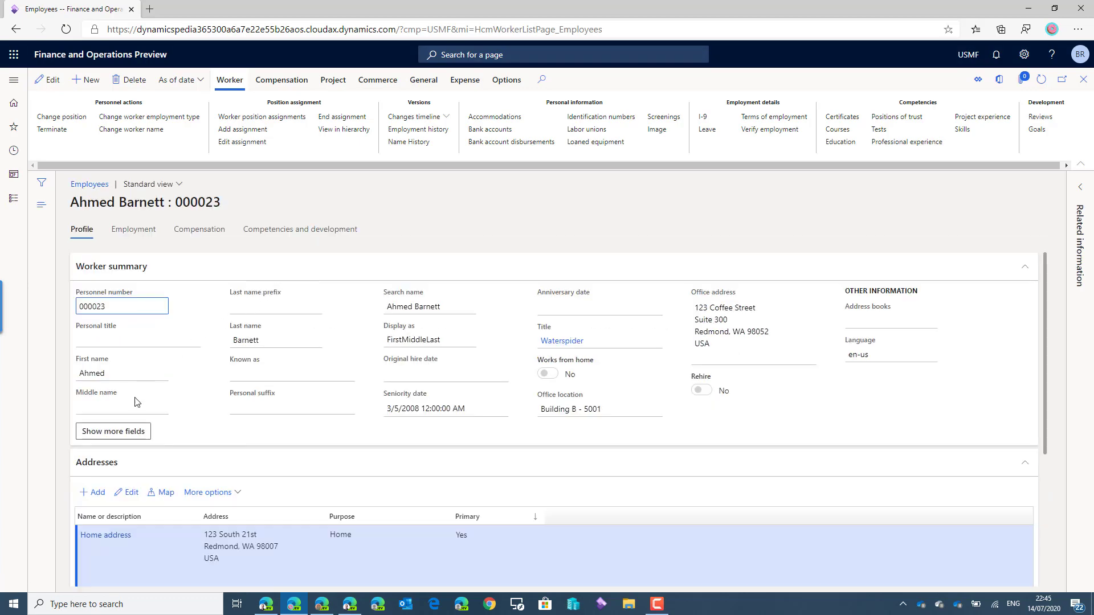
# View the worker's home address details and close them without changes.
pyautogui.scroll(-2, 231, 459)
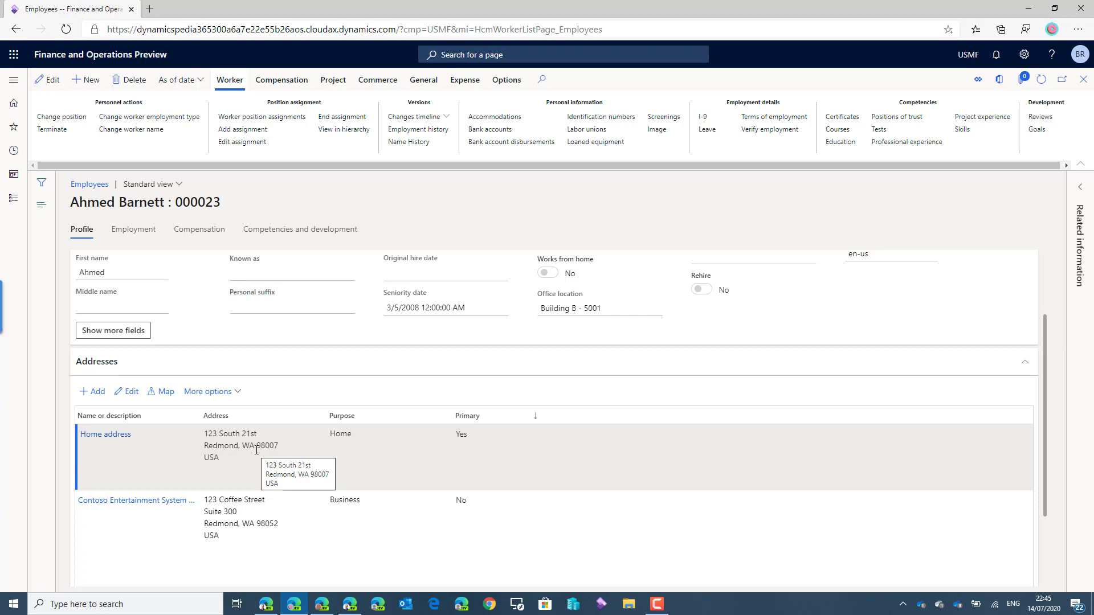
pyautogui.click(130, 399)
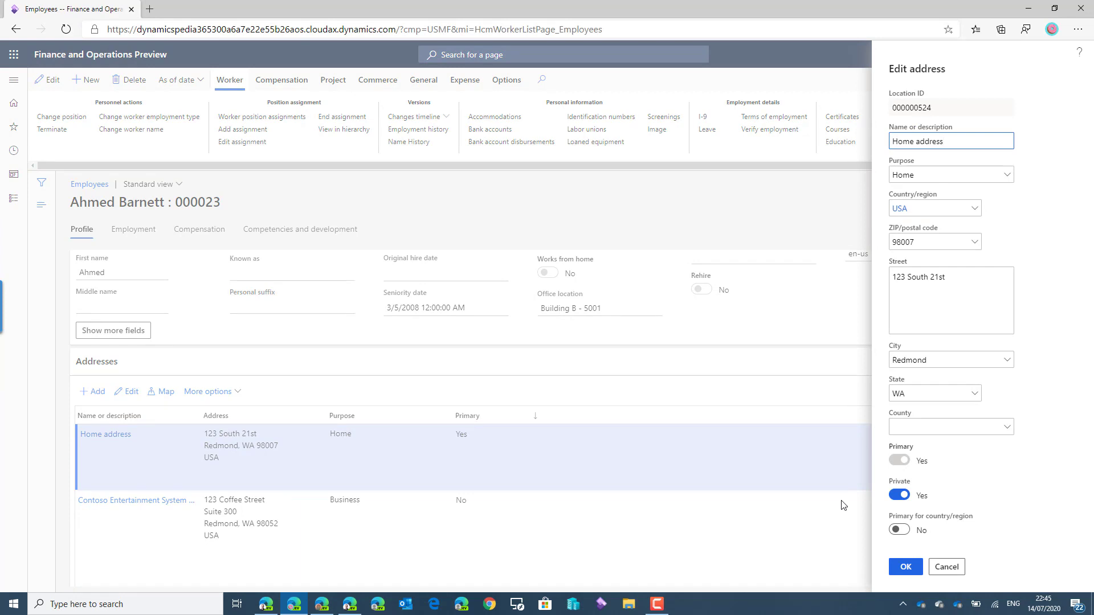
pyautogui.click(955, 567)
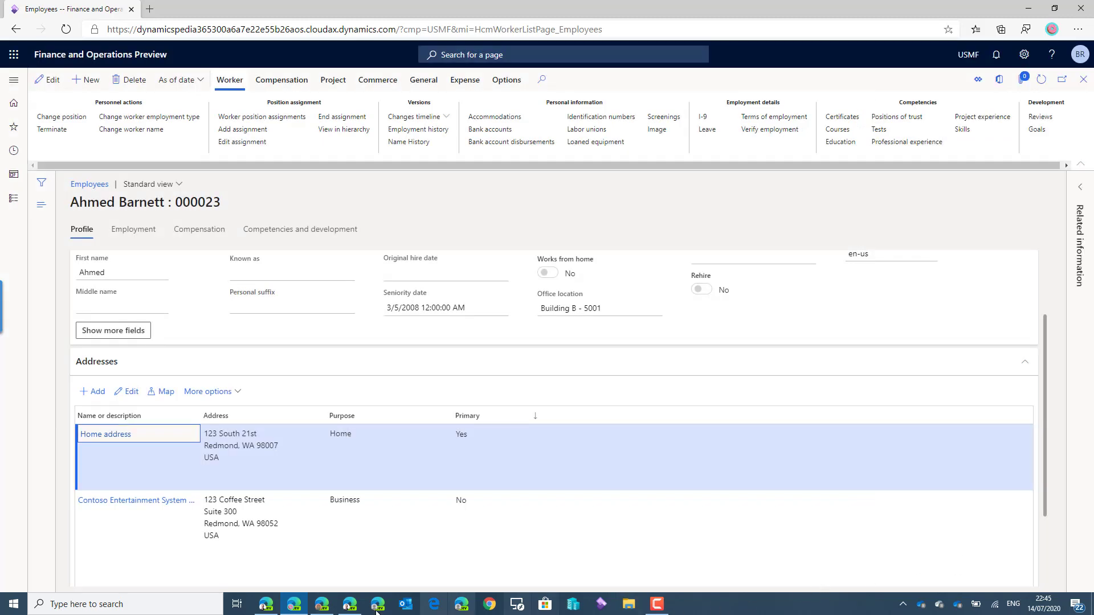
# In the dashboard window, search 'emplo' and open the first employee's worker record.
pyautogui.click(317, 608)
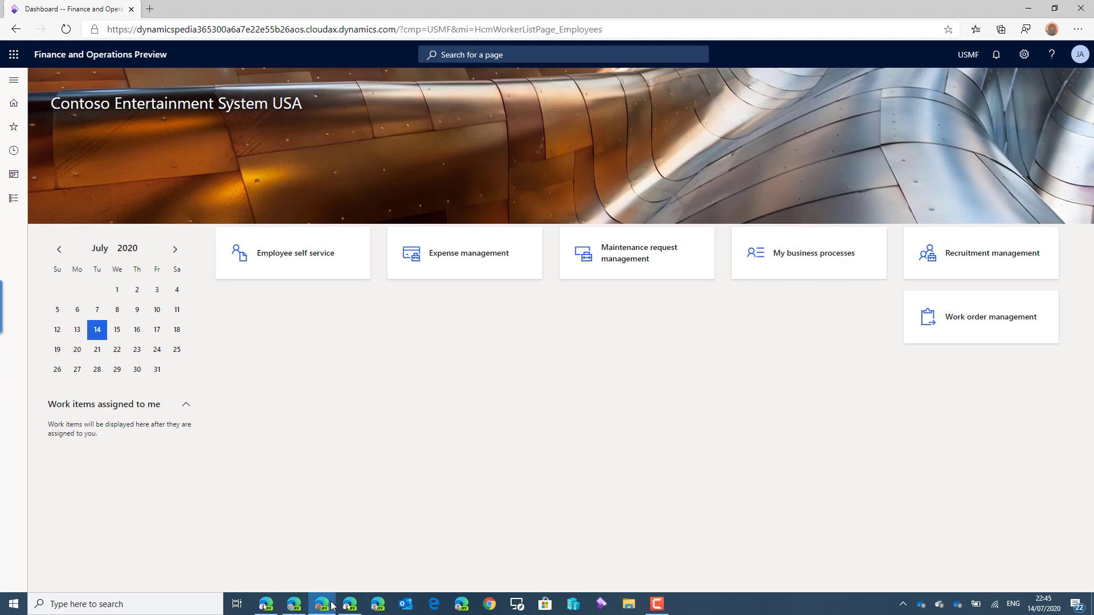
pyautogui.click(457, 57)
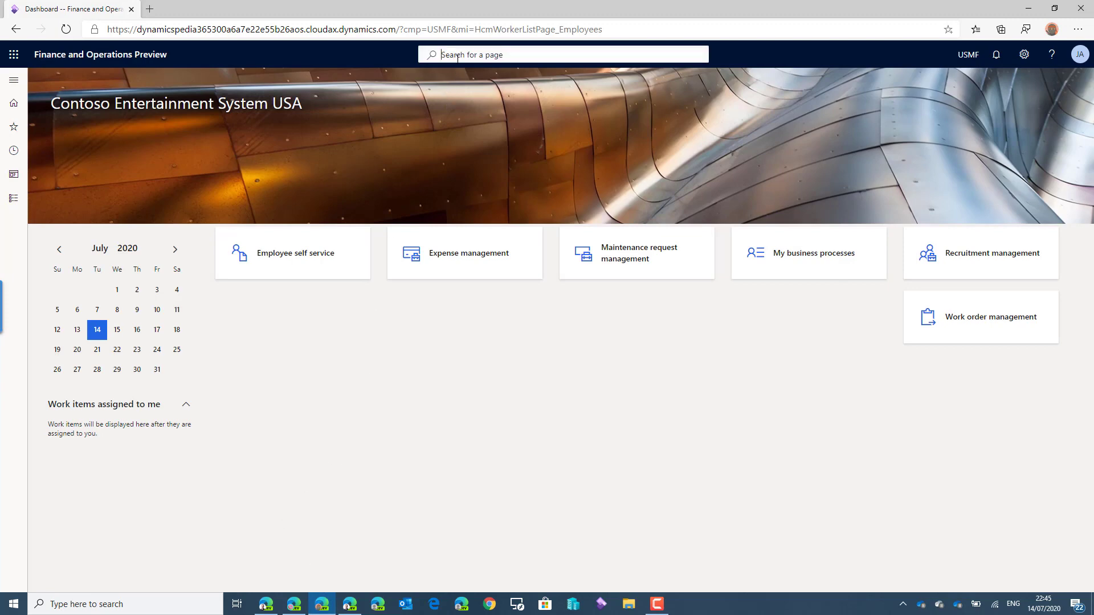
pyautogui.write('emplo')
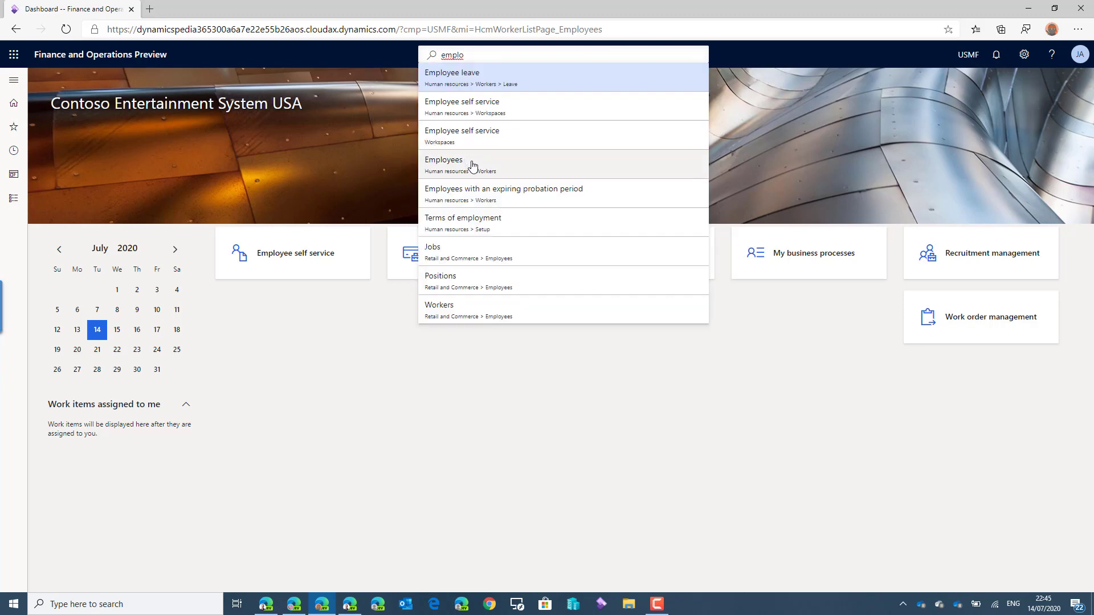
pyautogui.click(471, 160)
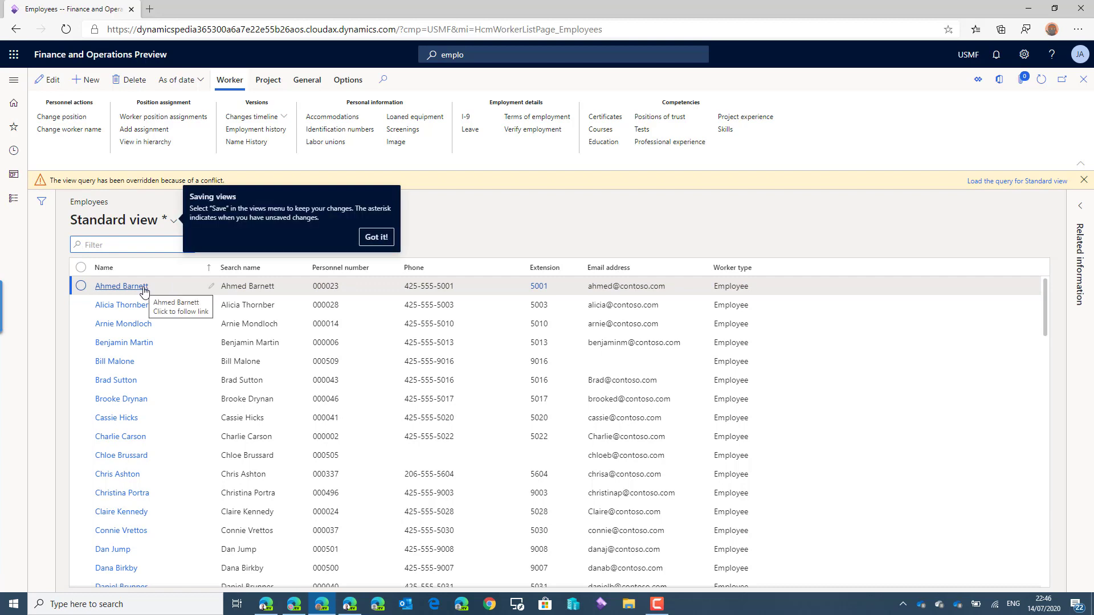
pyautogui.click(143, 291)
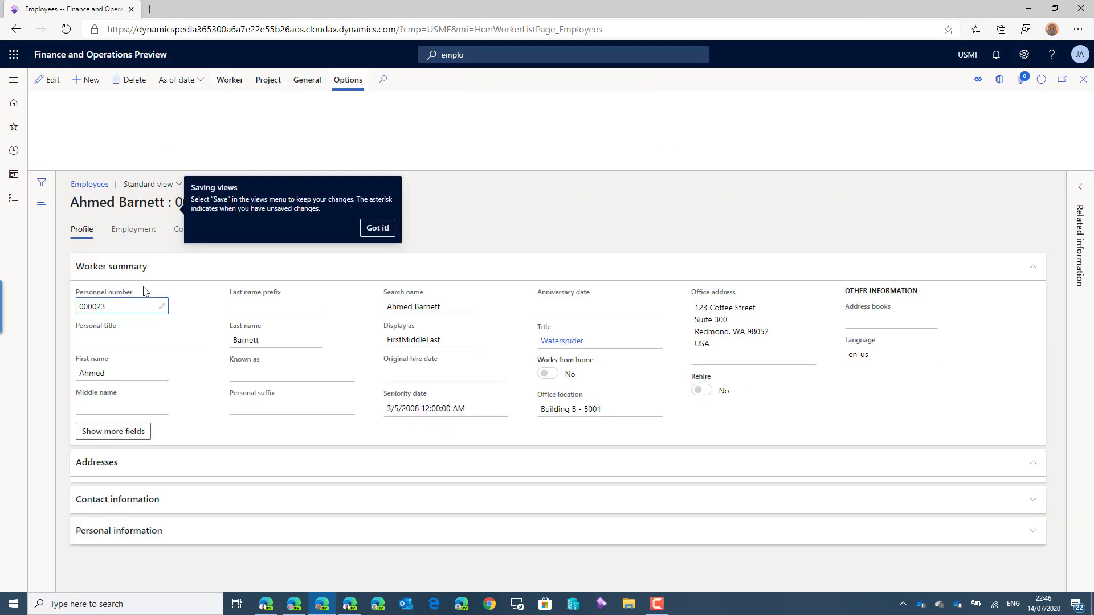
# Dismiss the saving-views tip and view the business address details without changes.
pyautogui.scroll(-1, 214, 434)
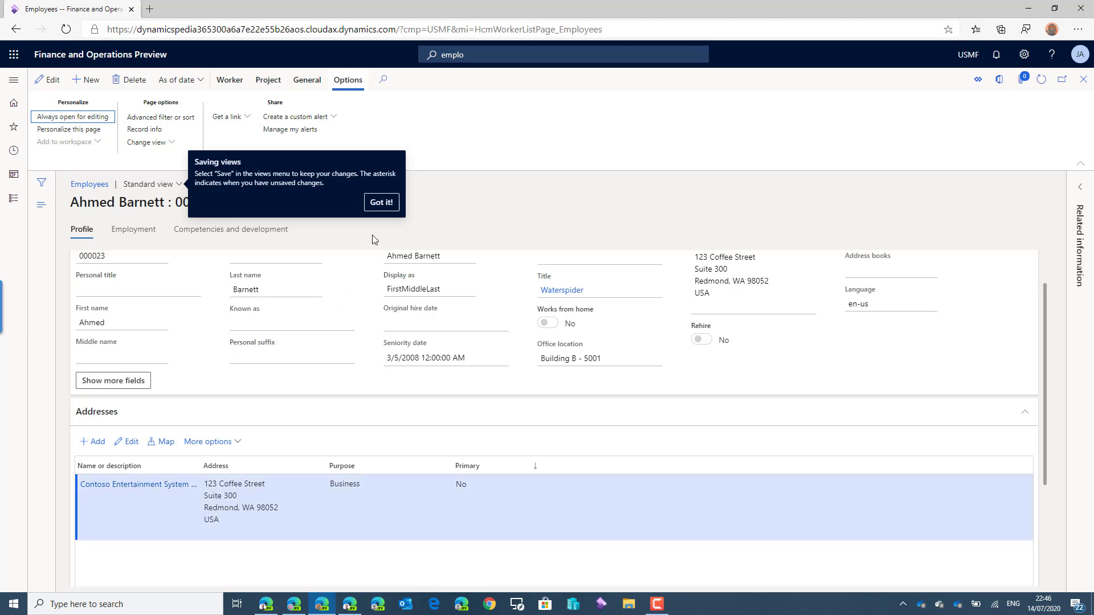
pyautogui.click(382, 202)
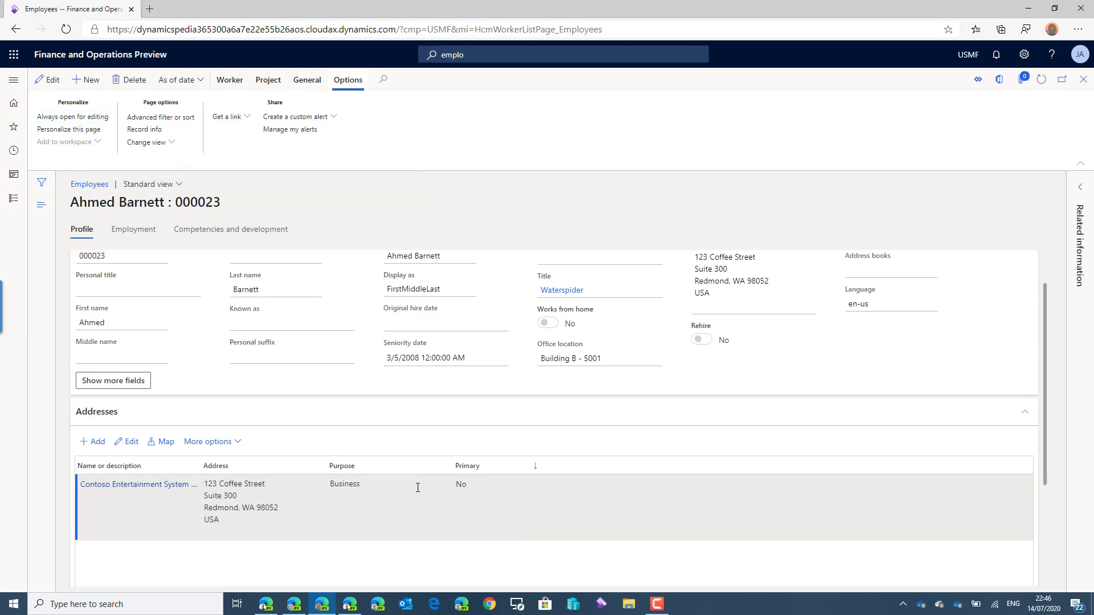
pyautogui.click(126, 444)
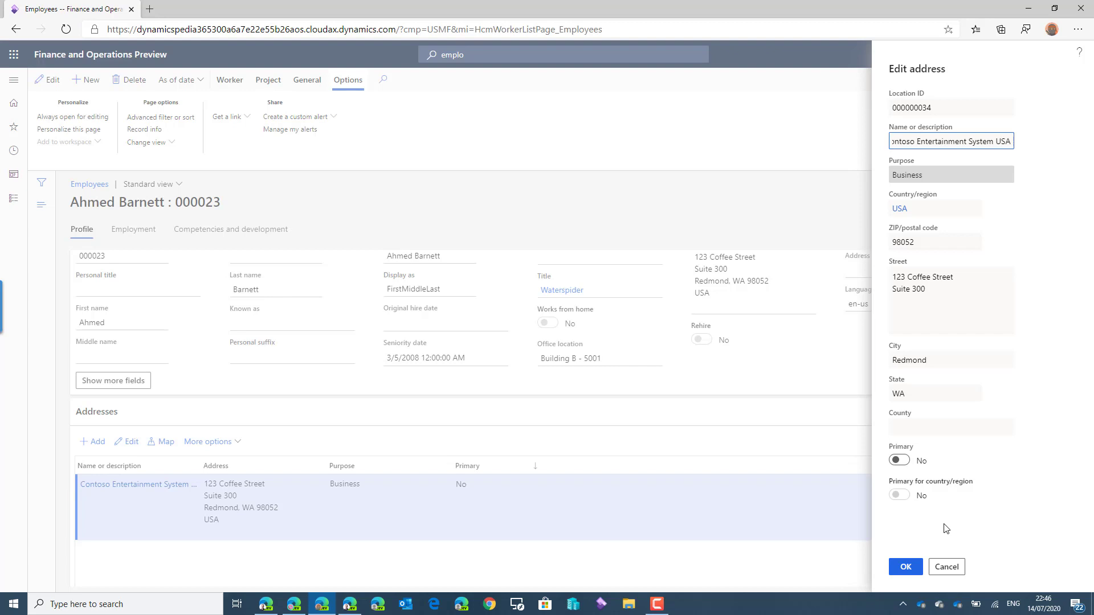
pyautogui.click(947, 567)
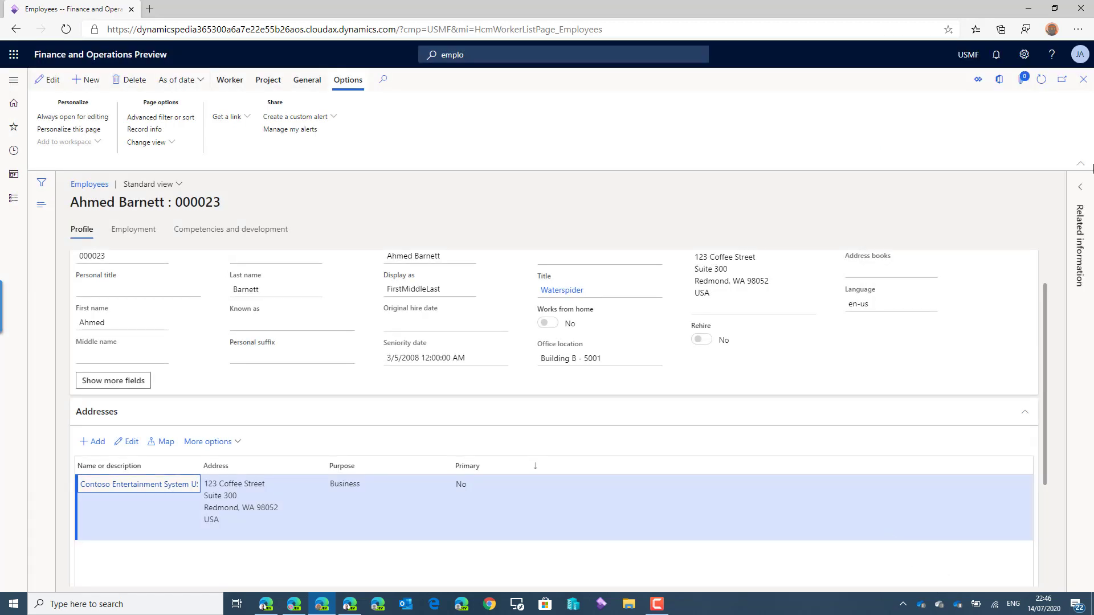
# Open the consultant's worker record and inspect the Home address's Private setting without changes.
pyautogui.click(1083, 79)
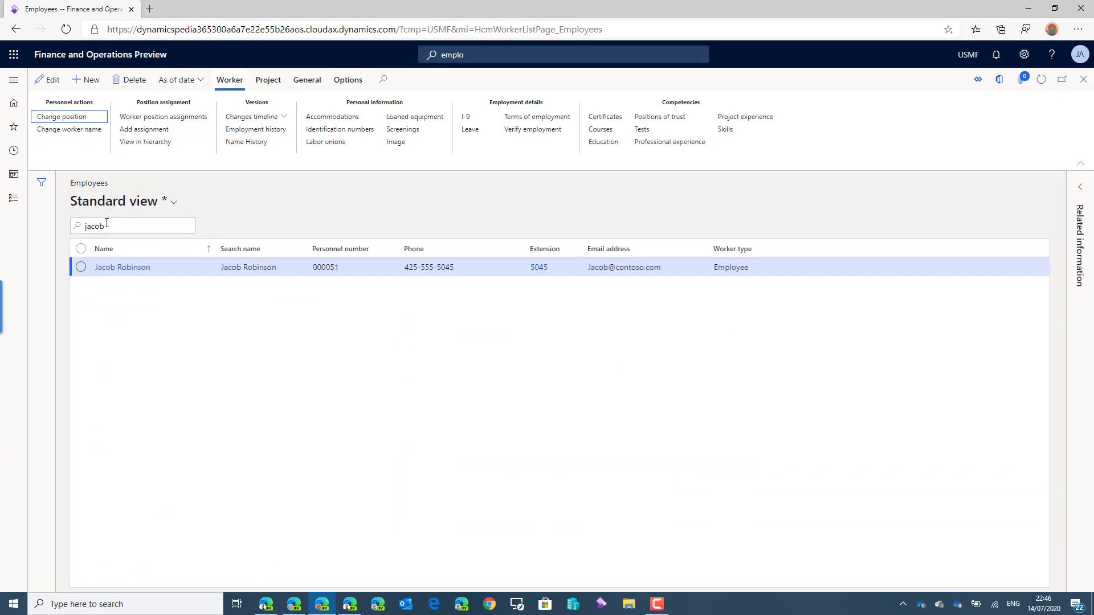
pyautogui.click(139, 271)
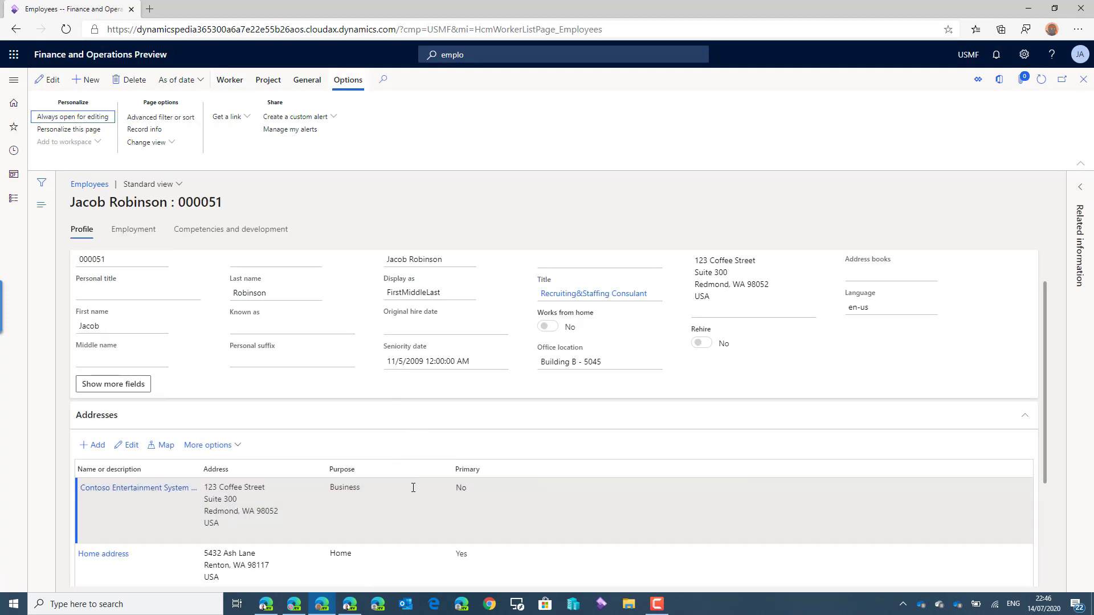
pyautogui.click(410, 554)
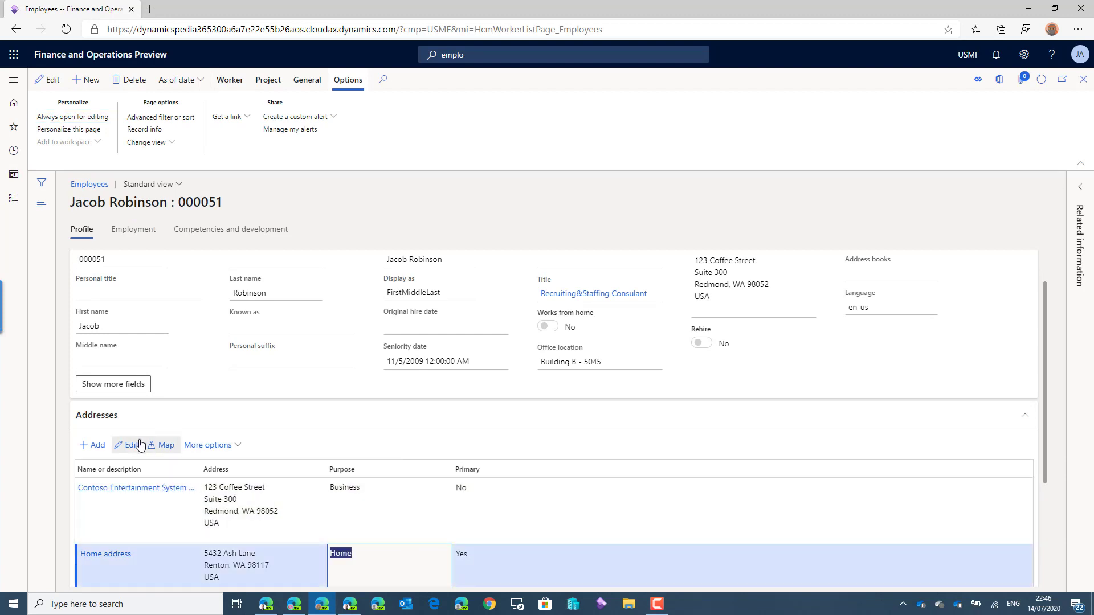
pyautogui.click(127, 446)
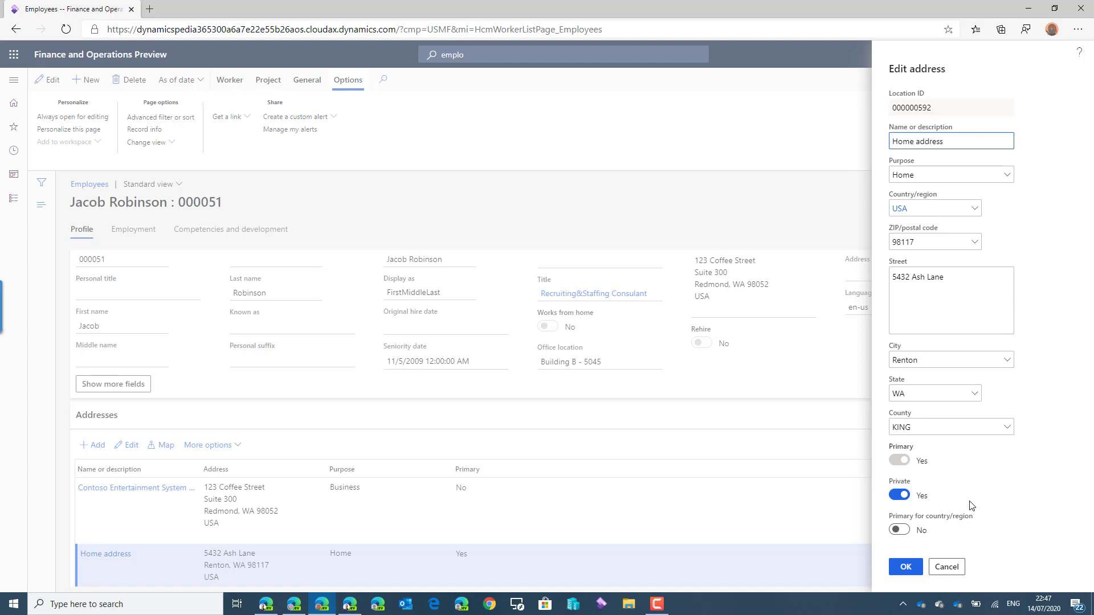
pyautogui.click(946, 567)
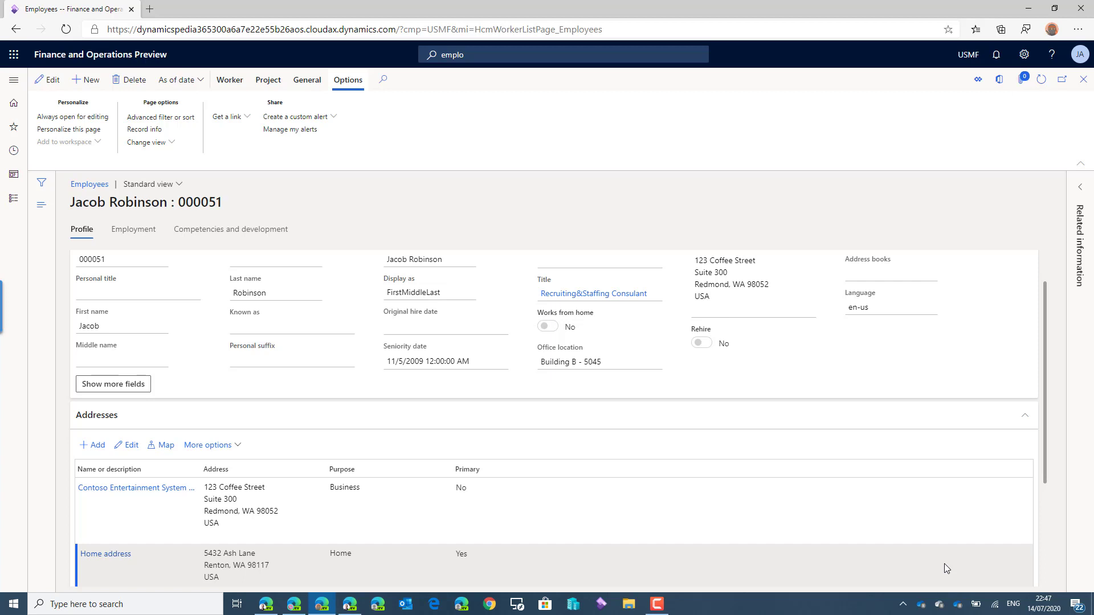
pyautogui.click(945, 563)
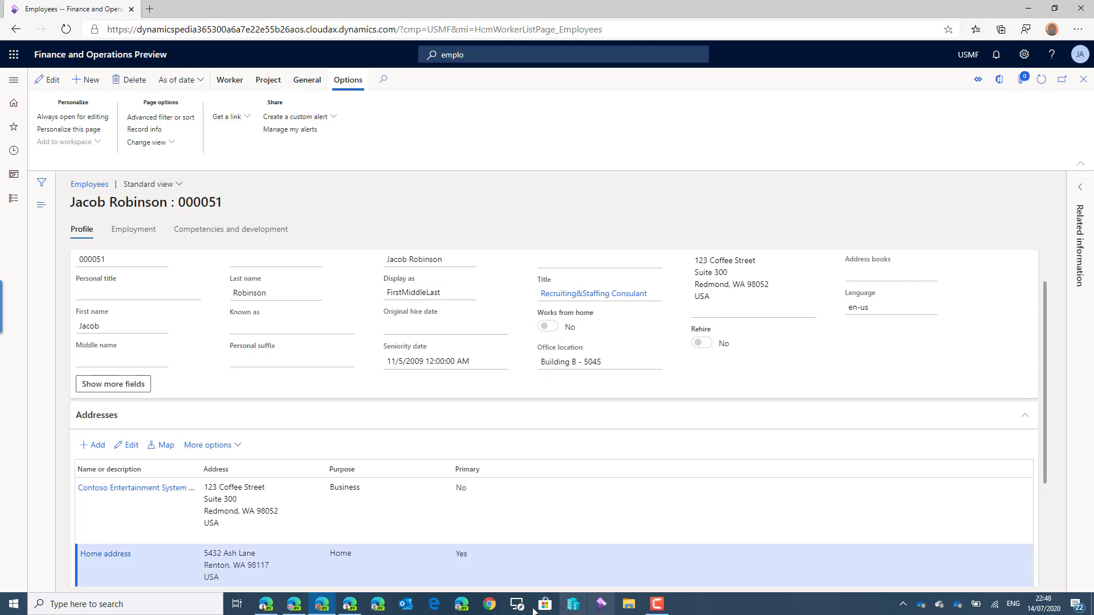
# Return to the Global address book parameters window to confirm Recruiter stays excluded.
pyautogui.click(265, 605)
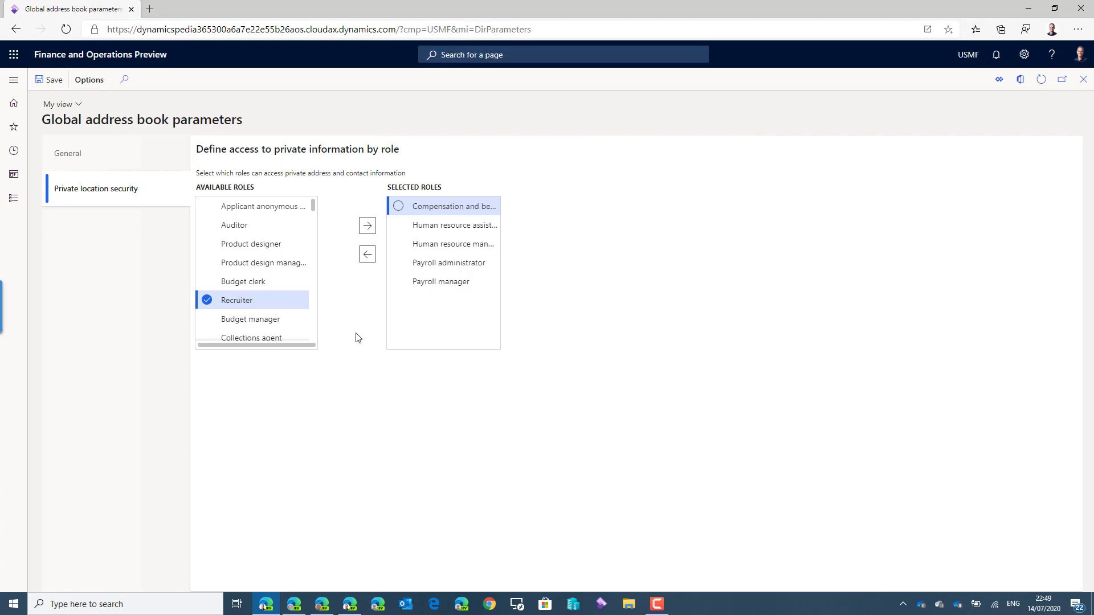
# Open System administration > Users and check which person the chosen user account is linked to.
pyautogui.click(13, 200)
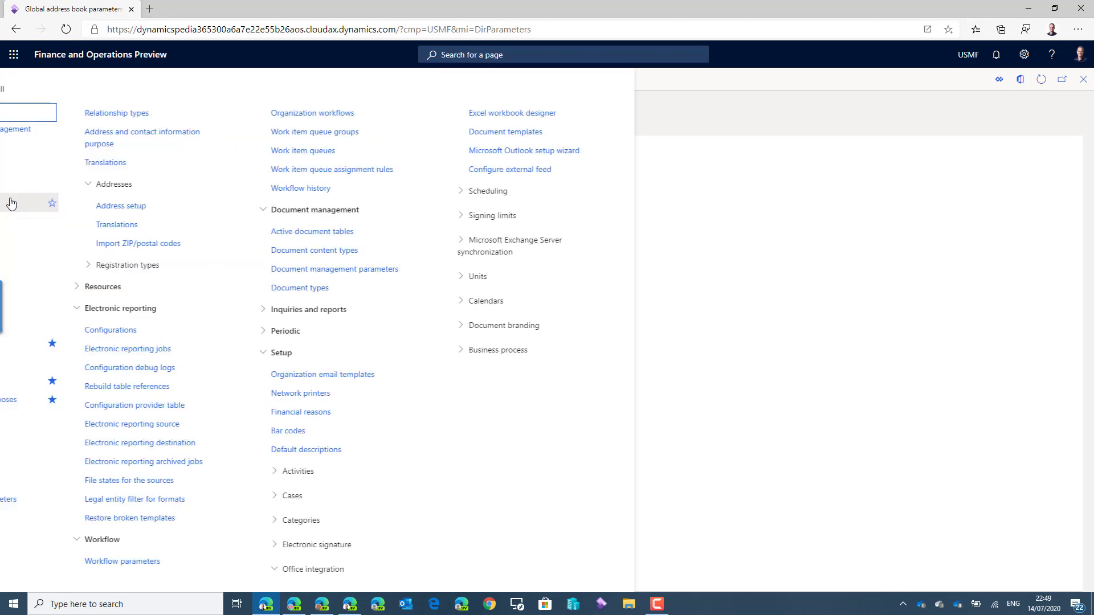
pyautogui.scroll(-5, 80, 399)
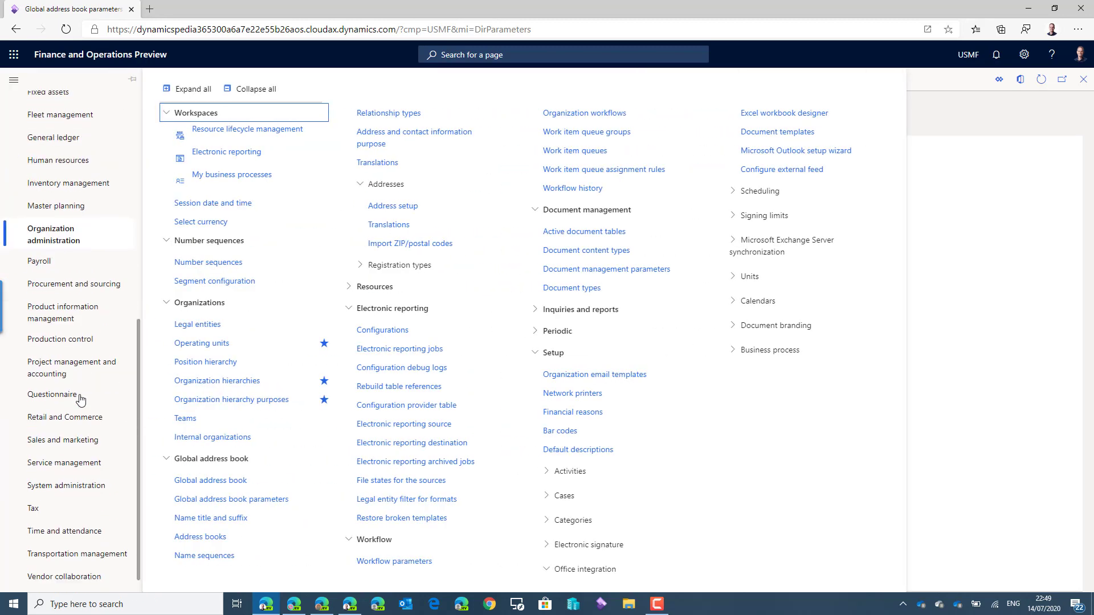
pyautogui.click(90, 472)
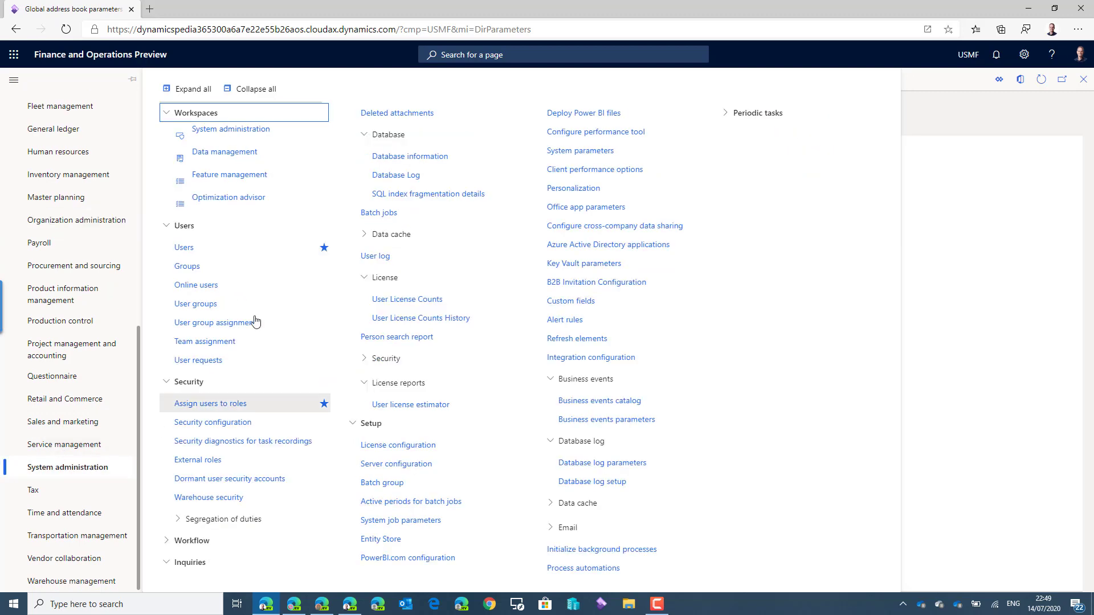
pyautogui.click(182, 249)
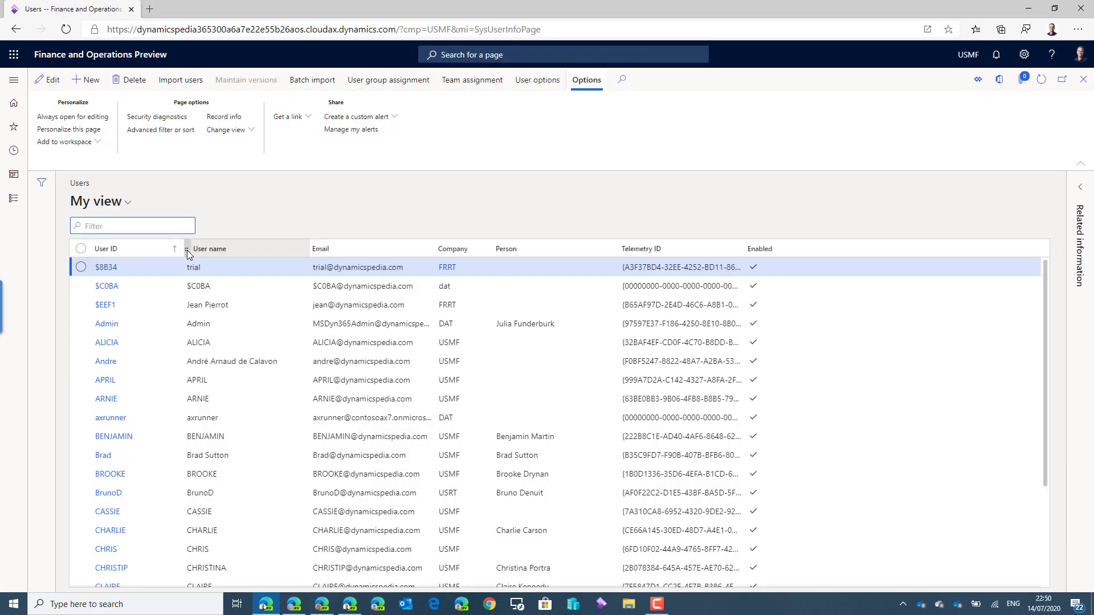
pyautogui.scroll(-5, 289, 329)
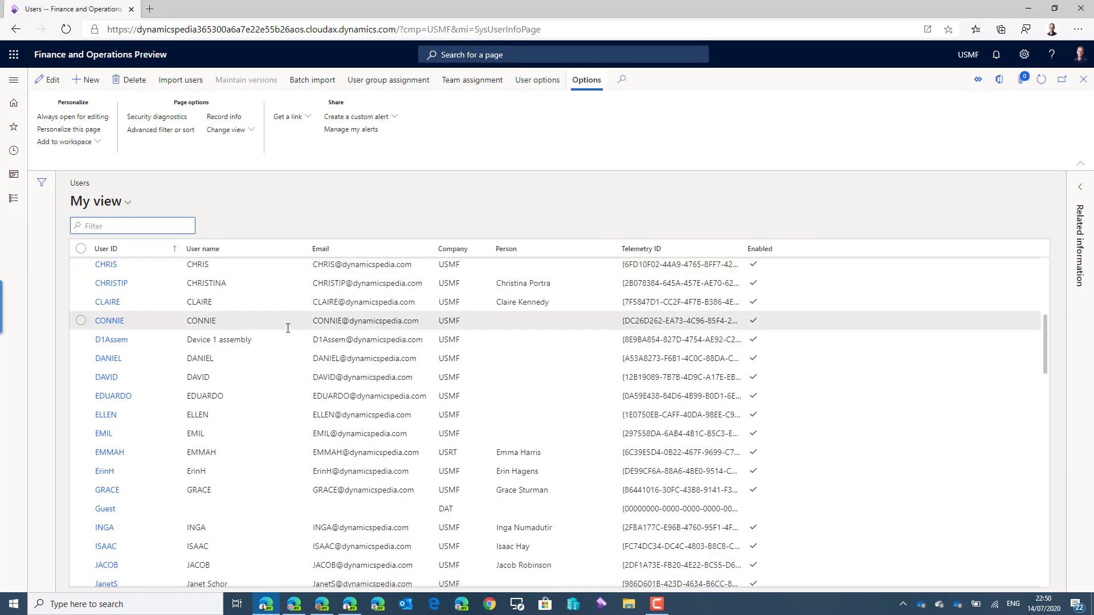
pyautogui.scroll(-2, 289, 329)
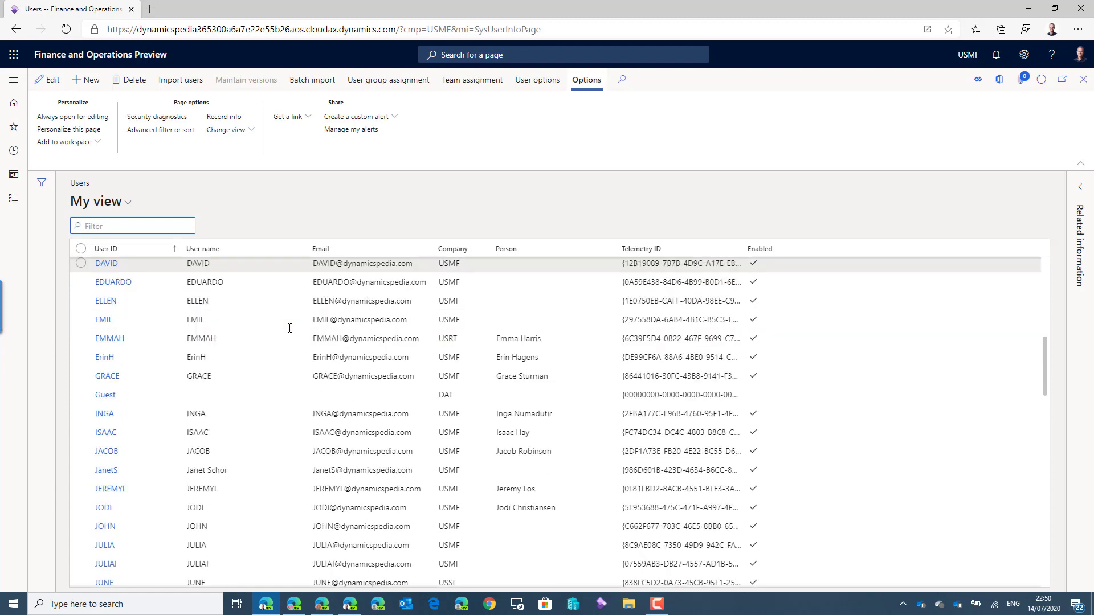
pyautogui.click(231, 452)
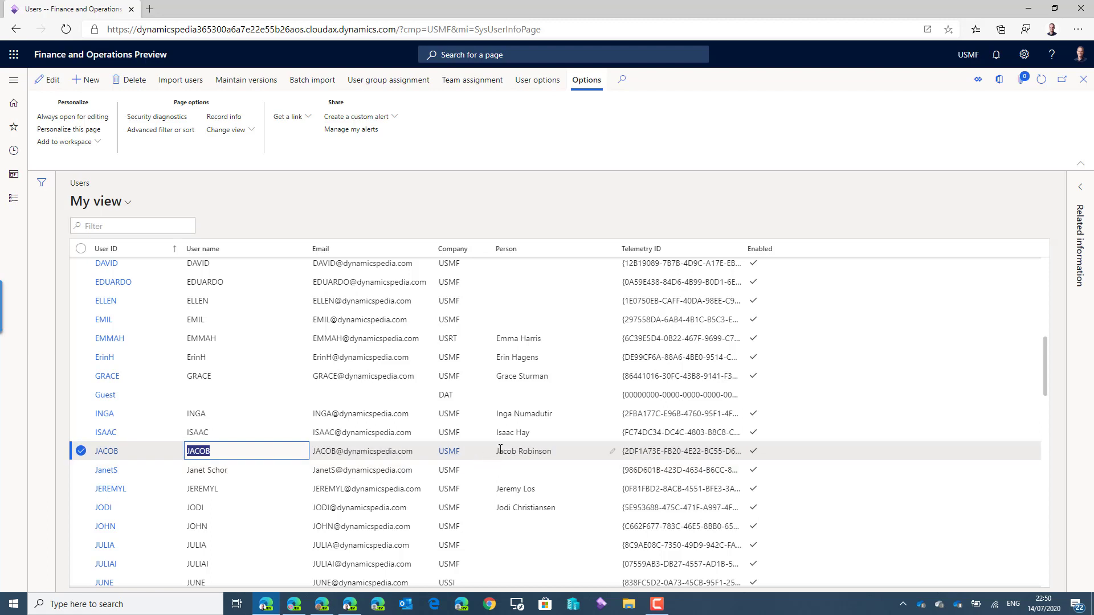
pyautogui.click(531, 452)
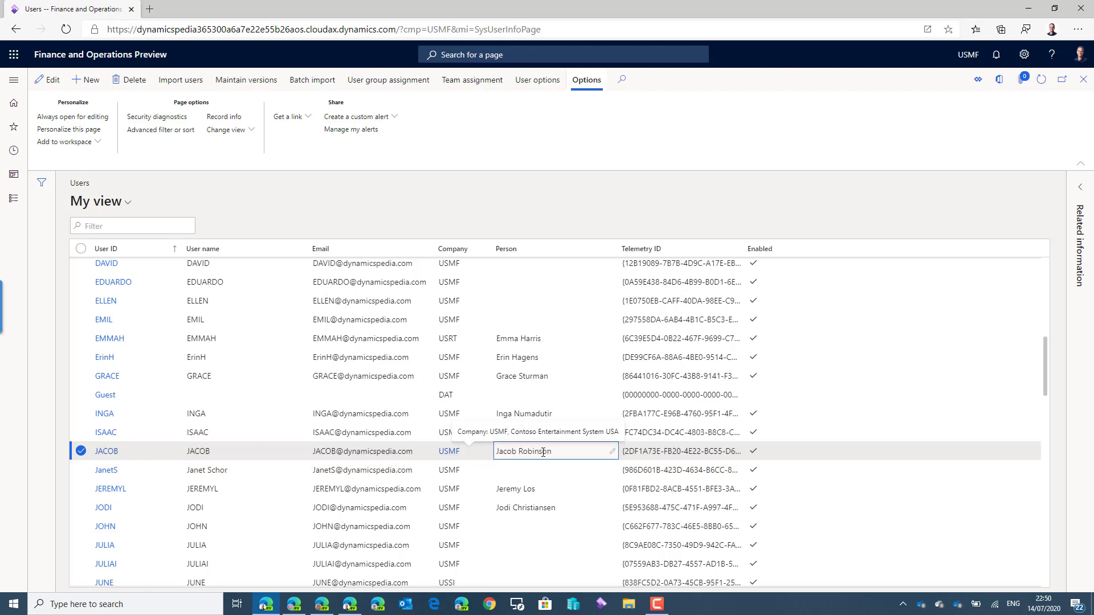